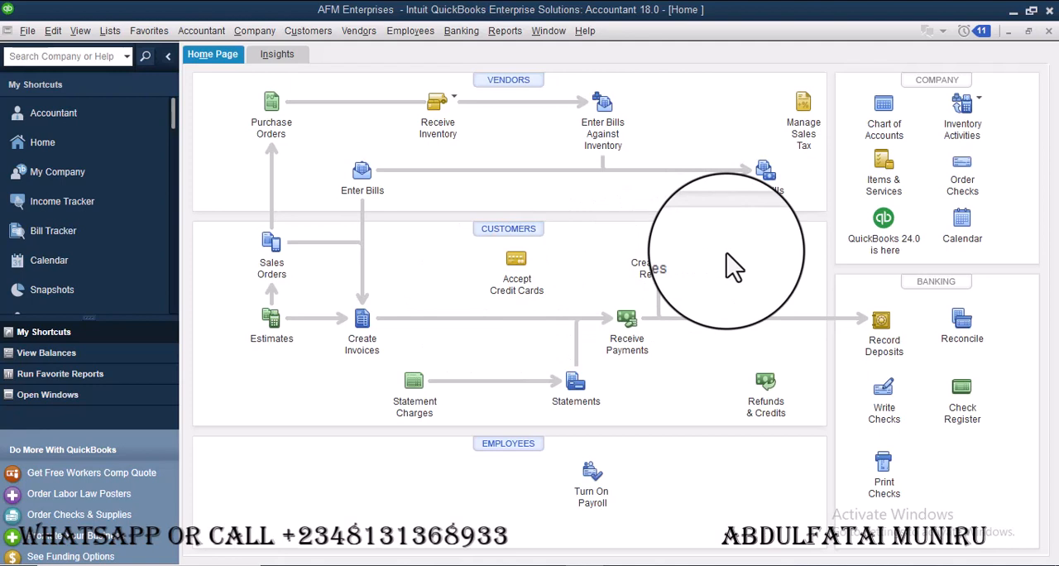
Create an invoice for the customer job AEDC:Laundry dated 02/23/2024
click(364, 321)
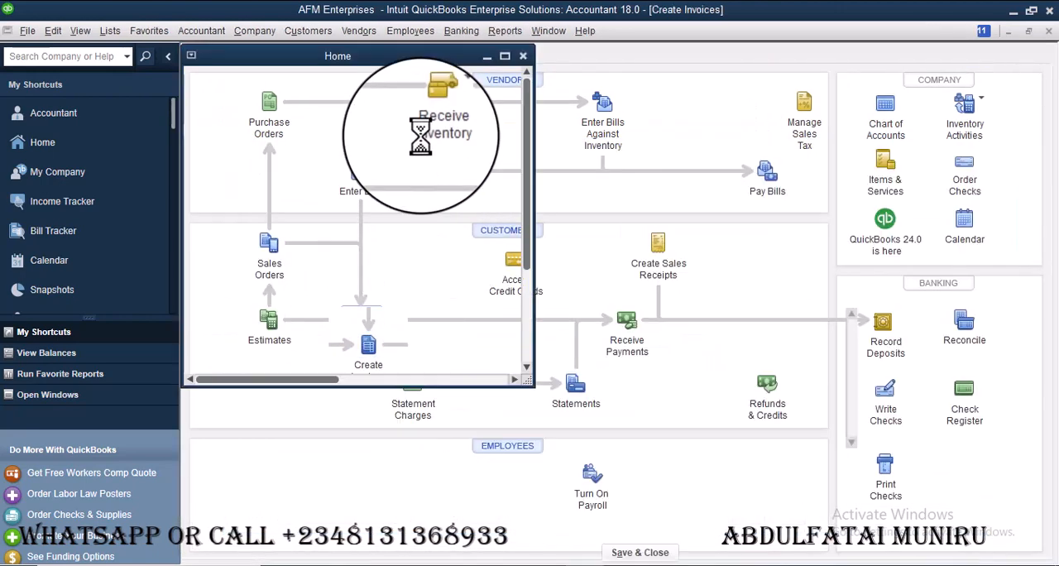
click(363, 129)
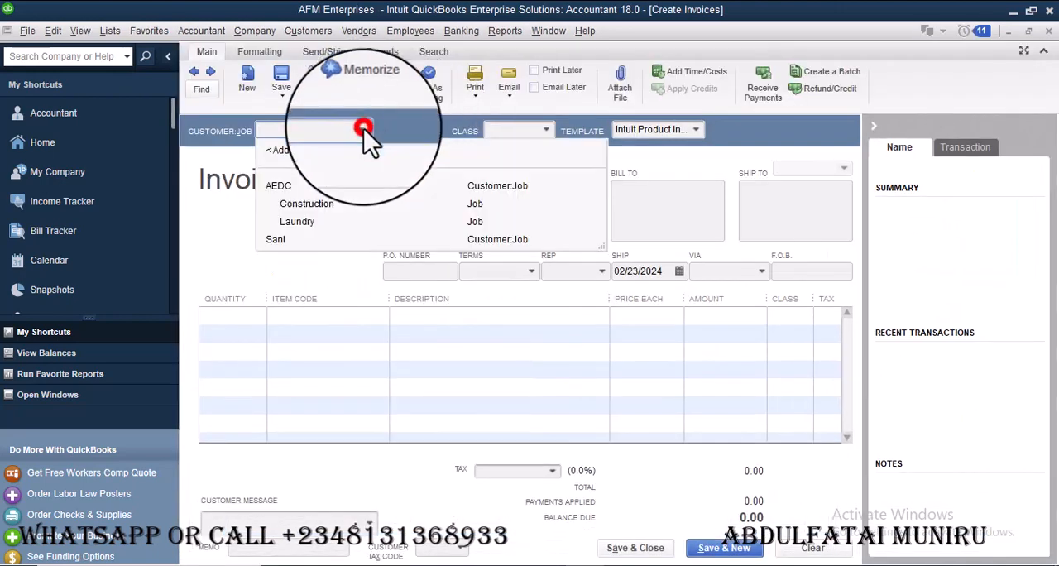
click(314, 223)
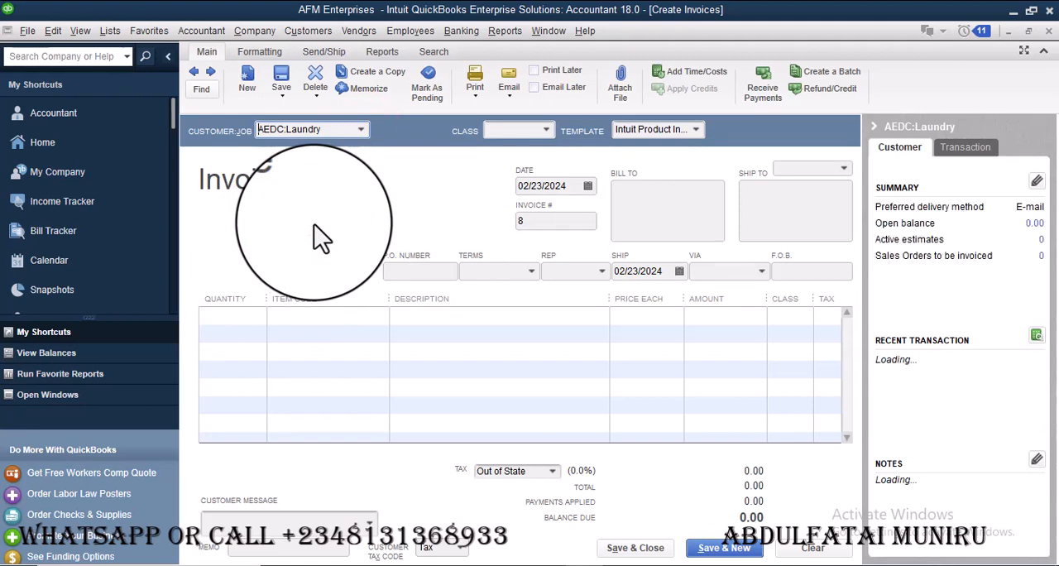
click(364, 130)
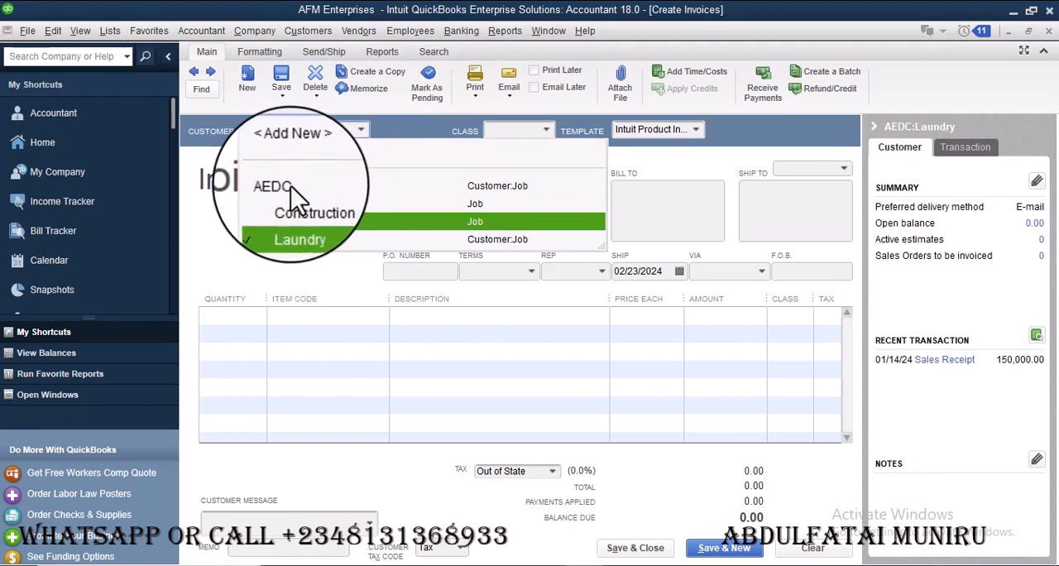
click(362, 127)
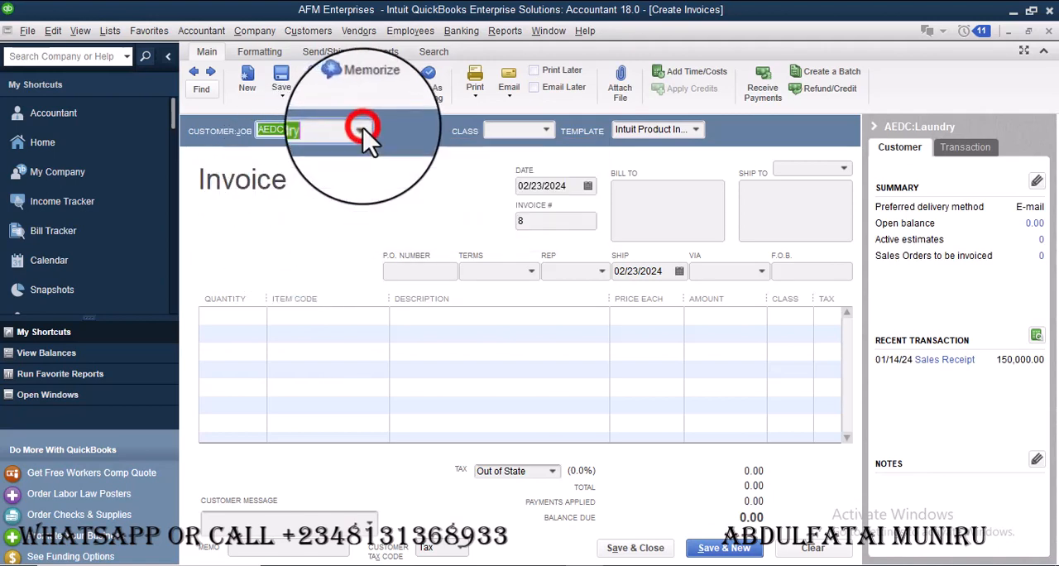
click(587, 186)
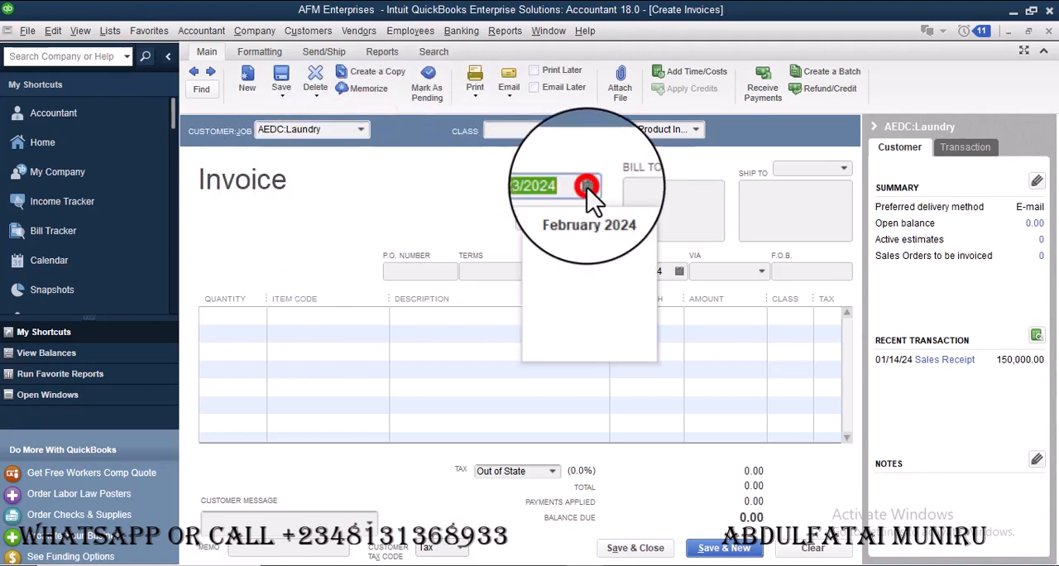
click(622, 312)
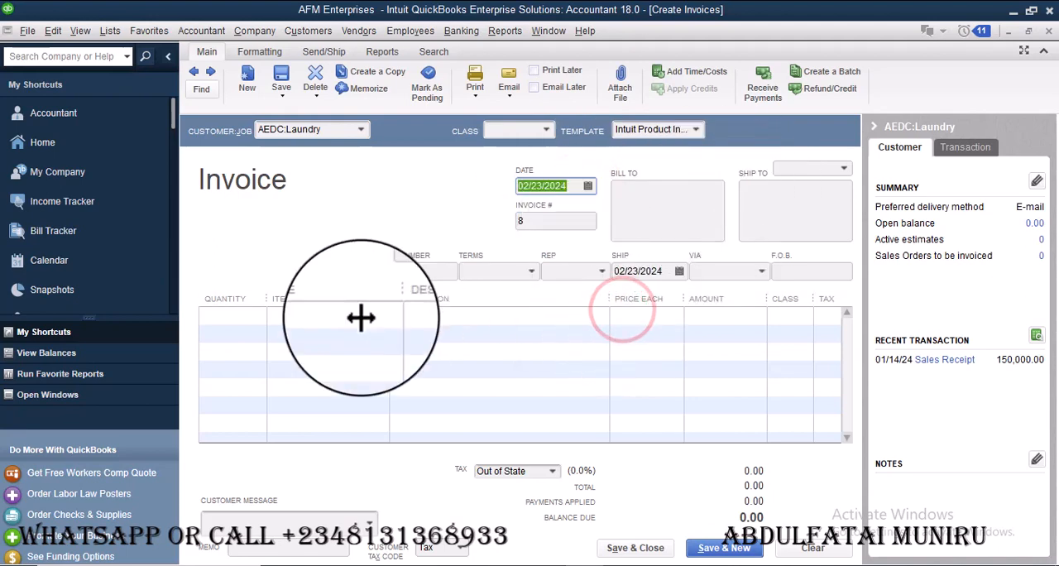
Add the Laundry item with an amount of 5,000.00 to the invoice, and save and close it without assigning a class
click(286, 315)
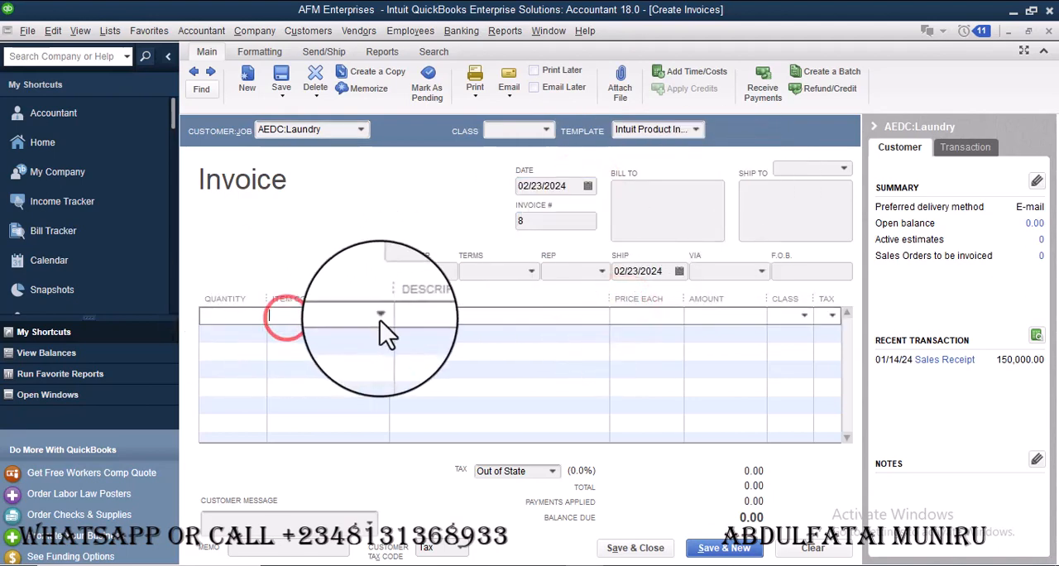
click(380, 318)
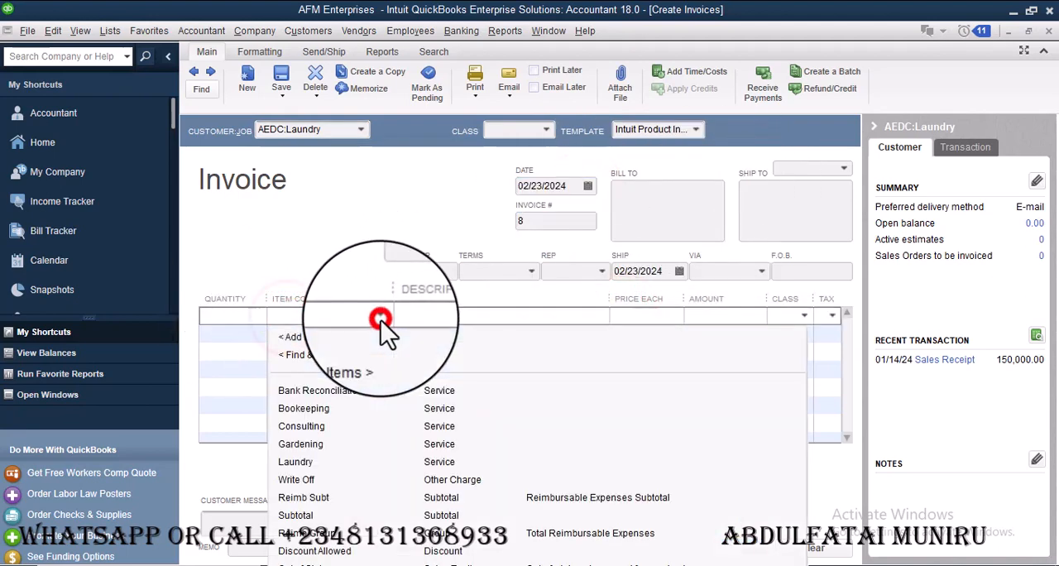
click(304, 466)
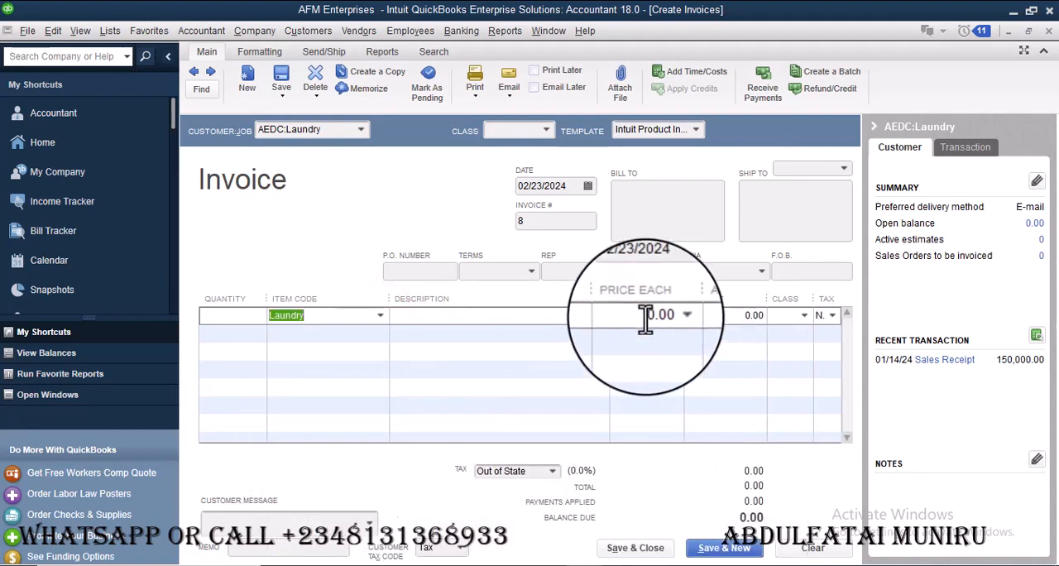
click(726, 314)
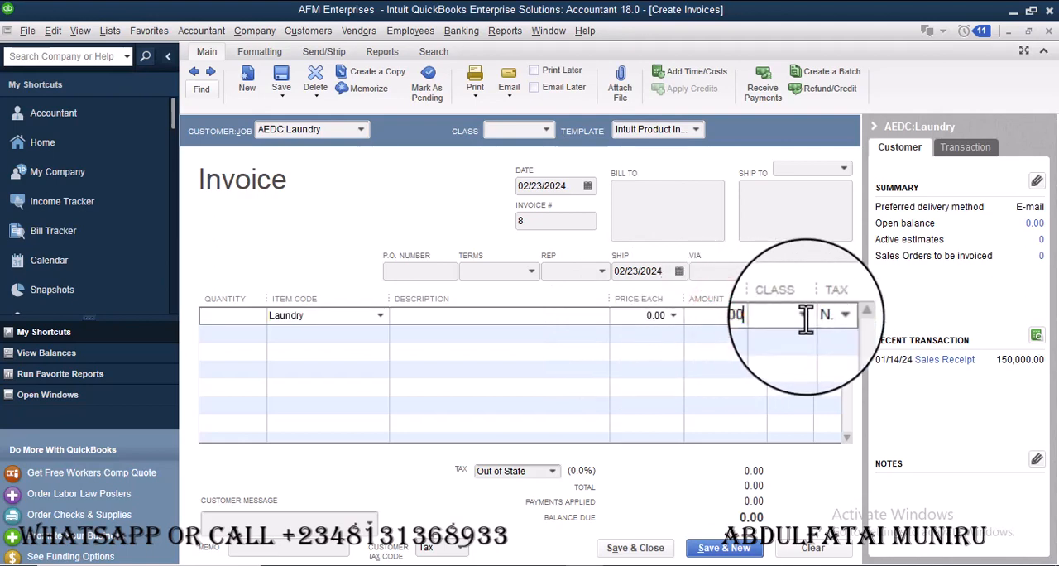
key(Tab)
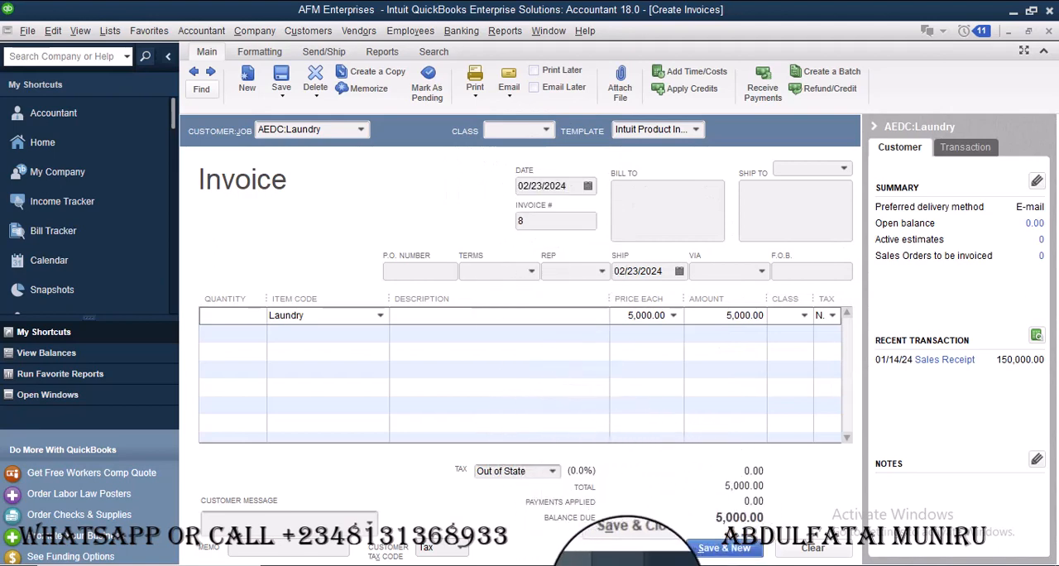
click(647, 550)
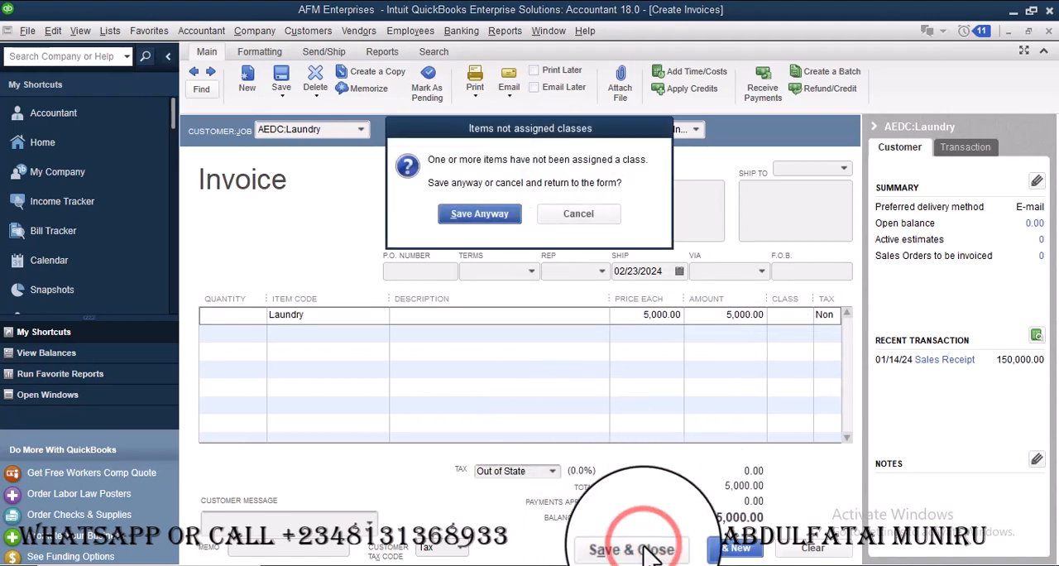
click(496, 217)
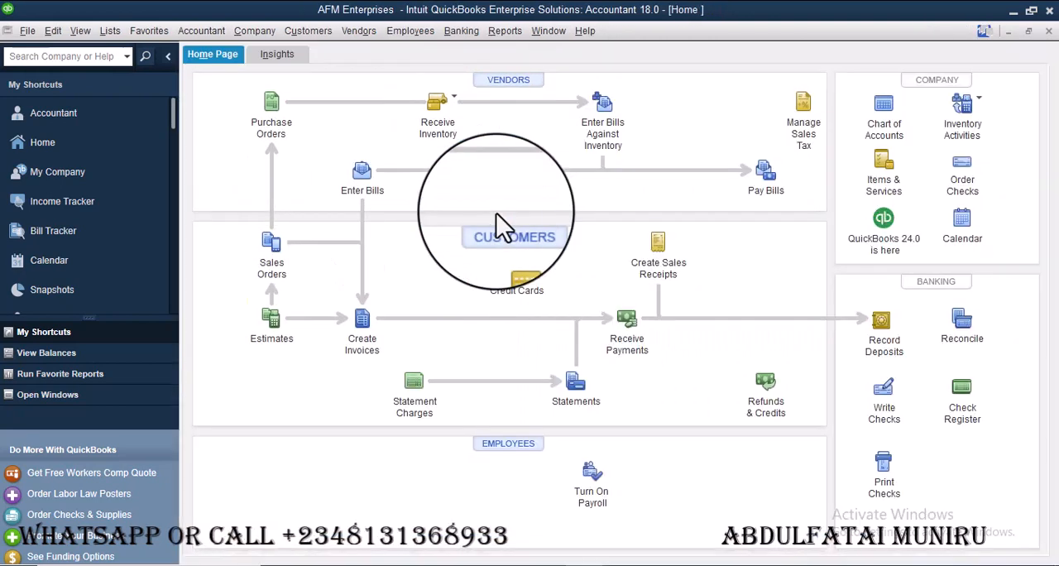
Run the Balance Sheet Standard report and review its assets, liabilities and equity
click(504, 31)
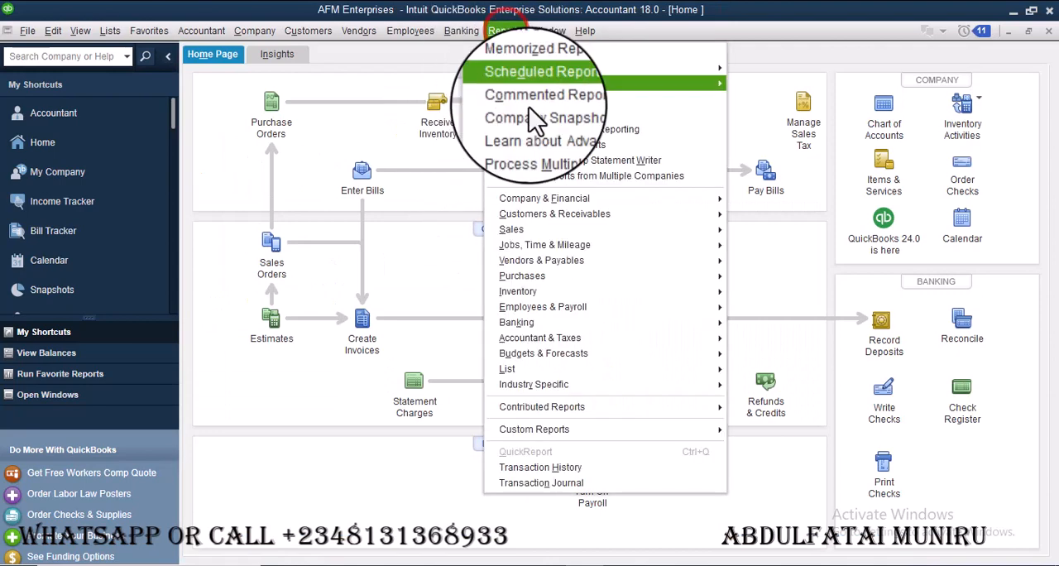
mouse_move(678, 199)
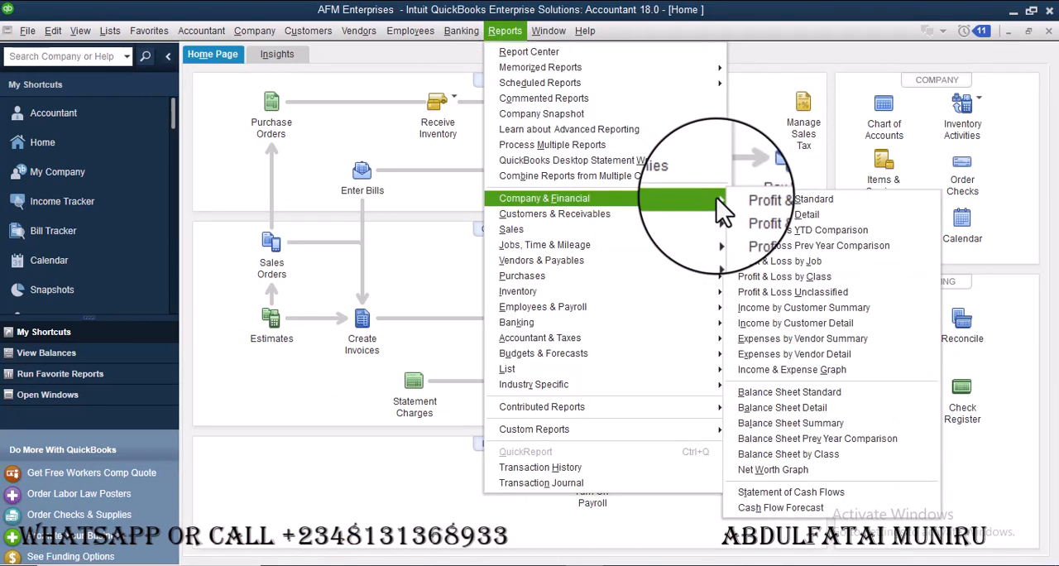
click(812, 391)
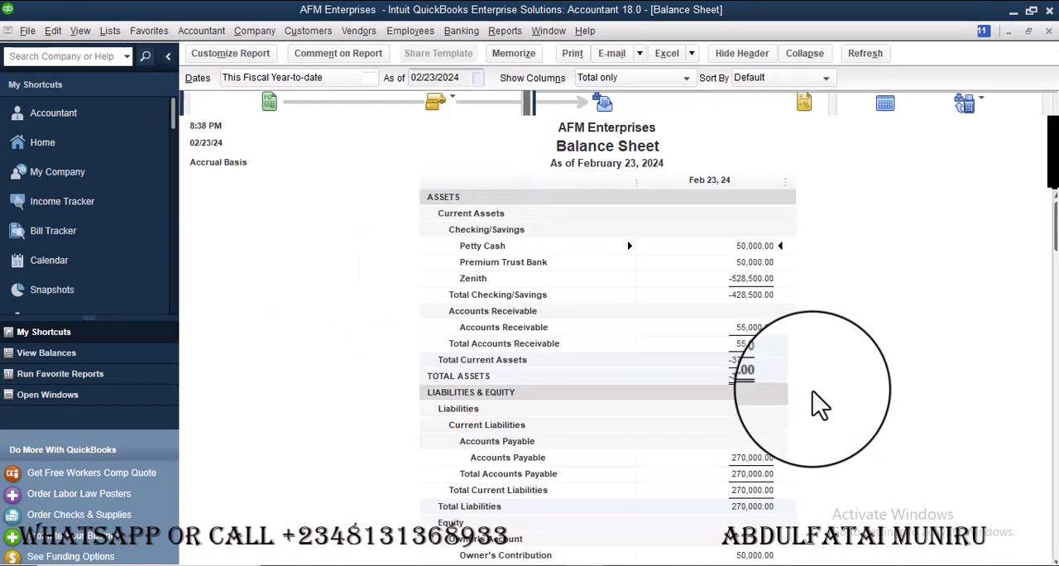
scroll(709, 388, down, 3)
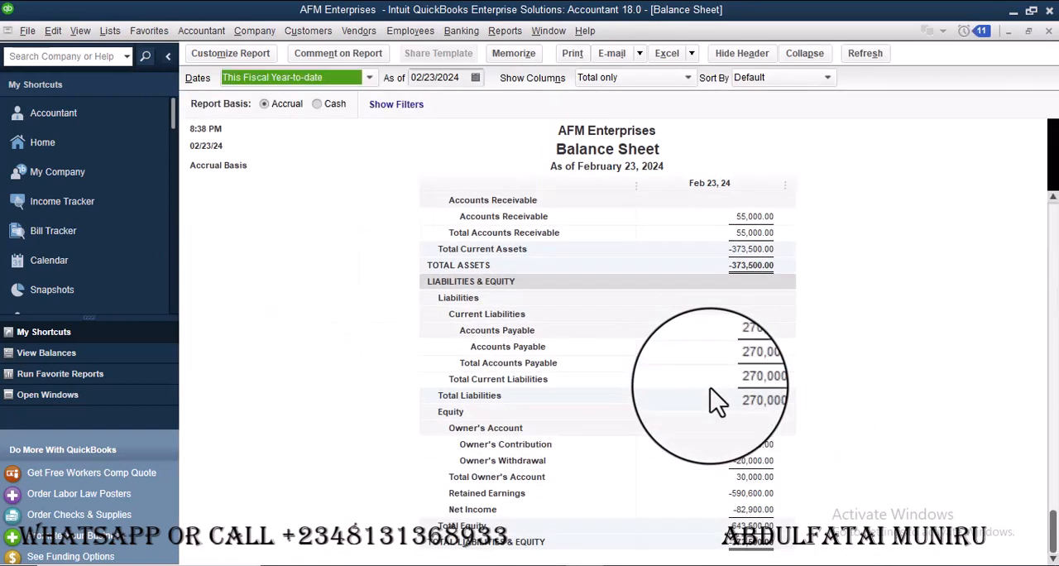
scroll(612, 327, up, 3)
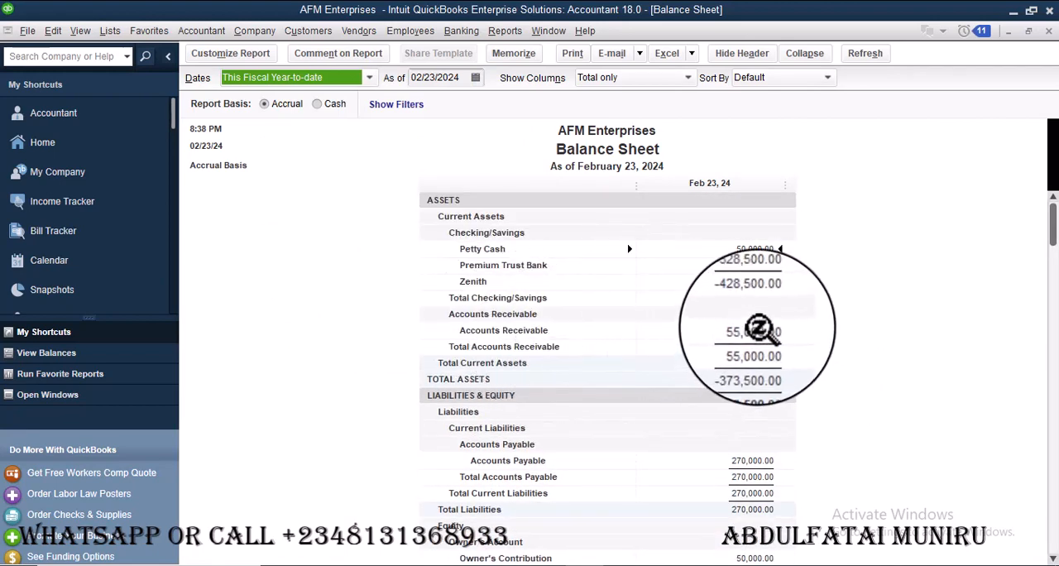
Examine the transactions behind the Accounts Receivable balance, and close both reports to return to the home page
double_click(757, 330)
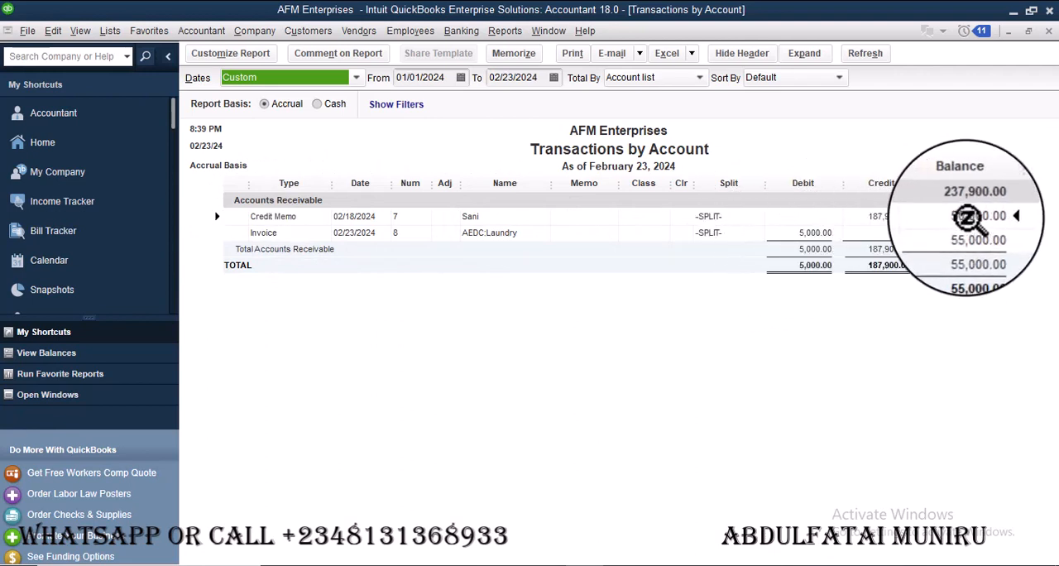
click(975, 216)
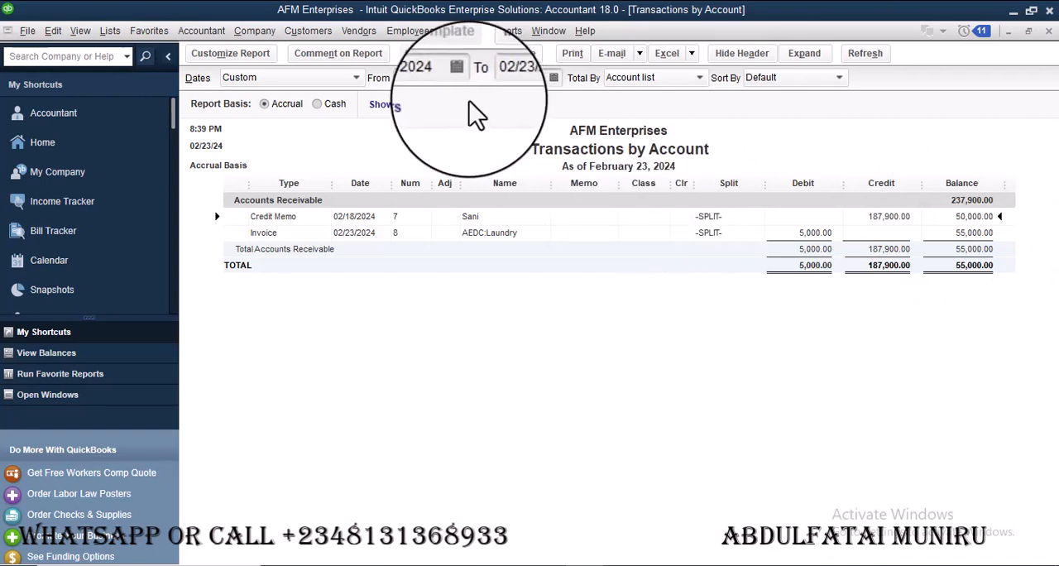
click(1048, 31)
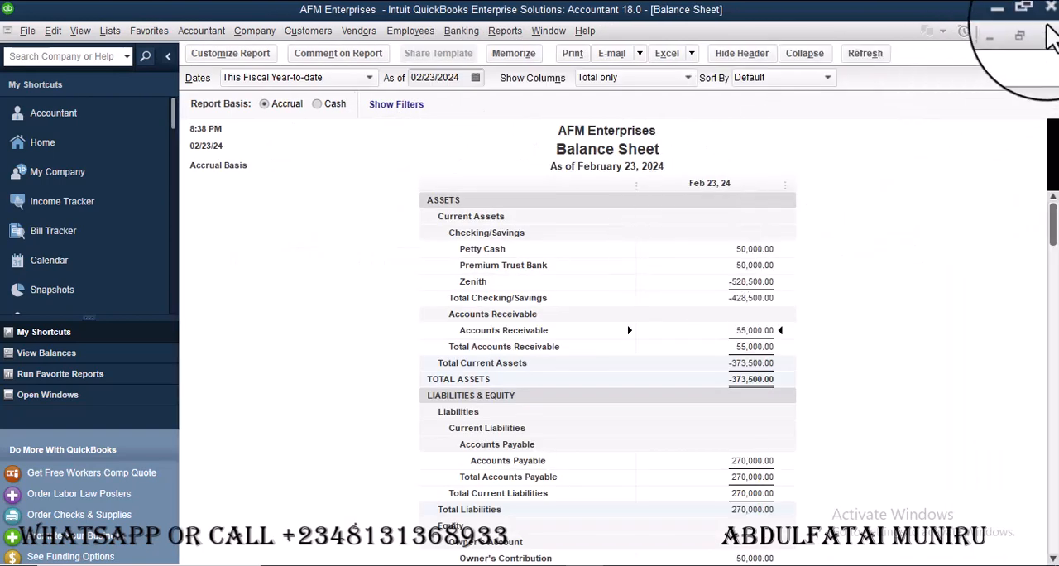
click(1047, 31)
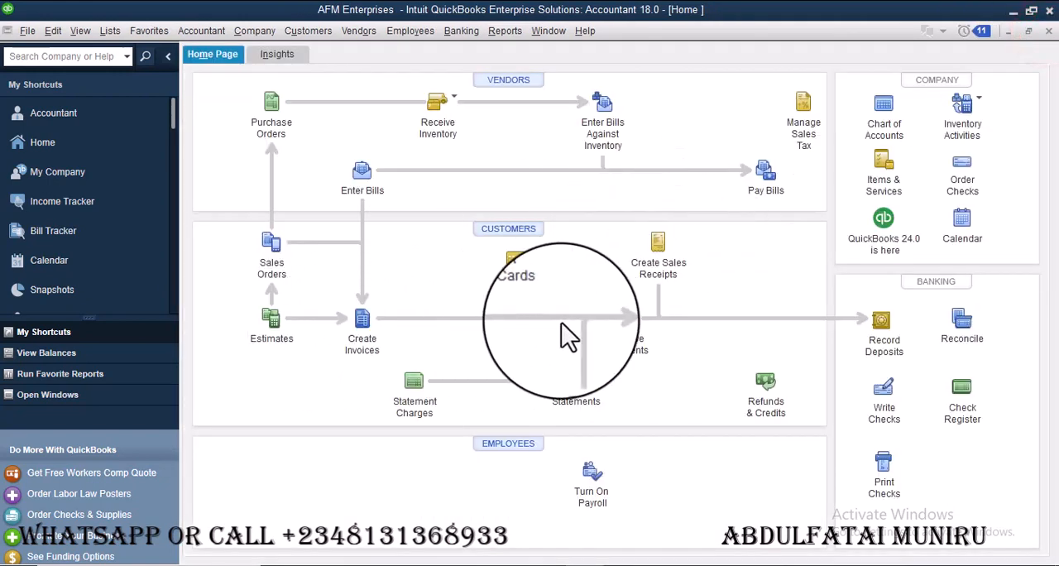
Start a customer payment received from the job AEDC:Laundry
click(626, 323)
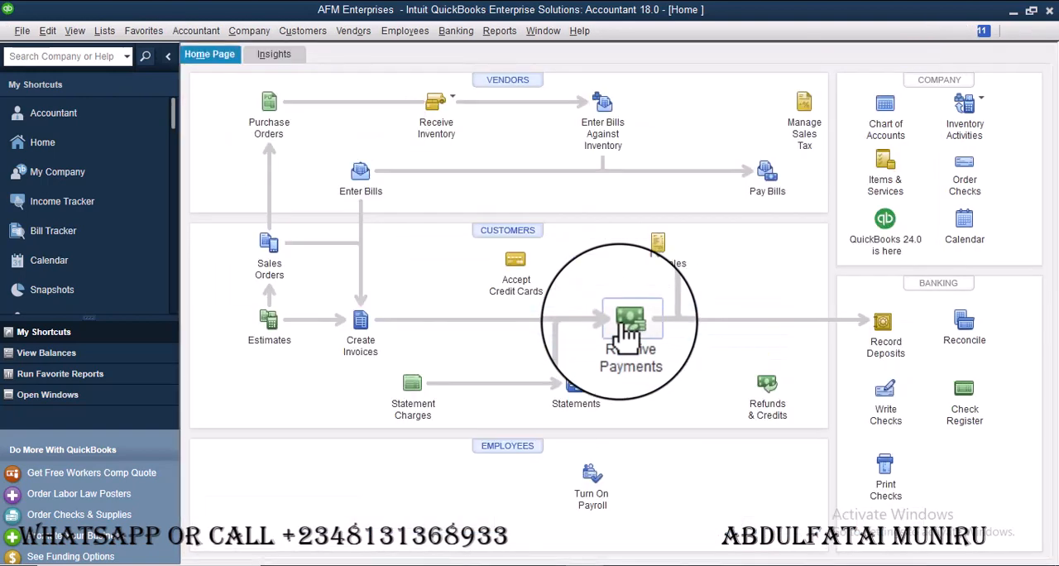
click(629, 323)
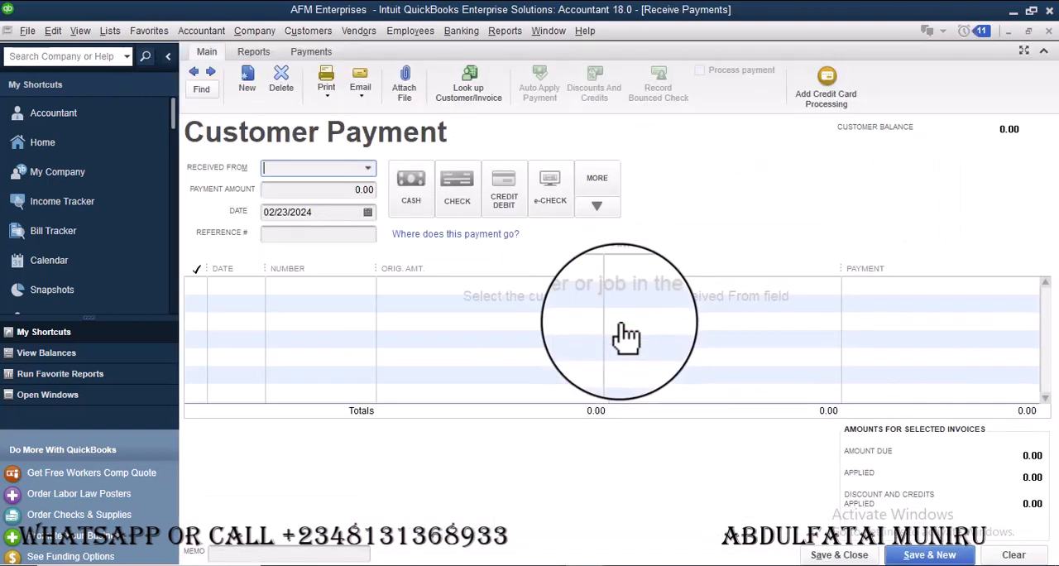
click(367, 167)
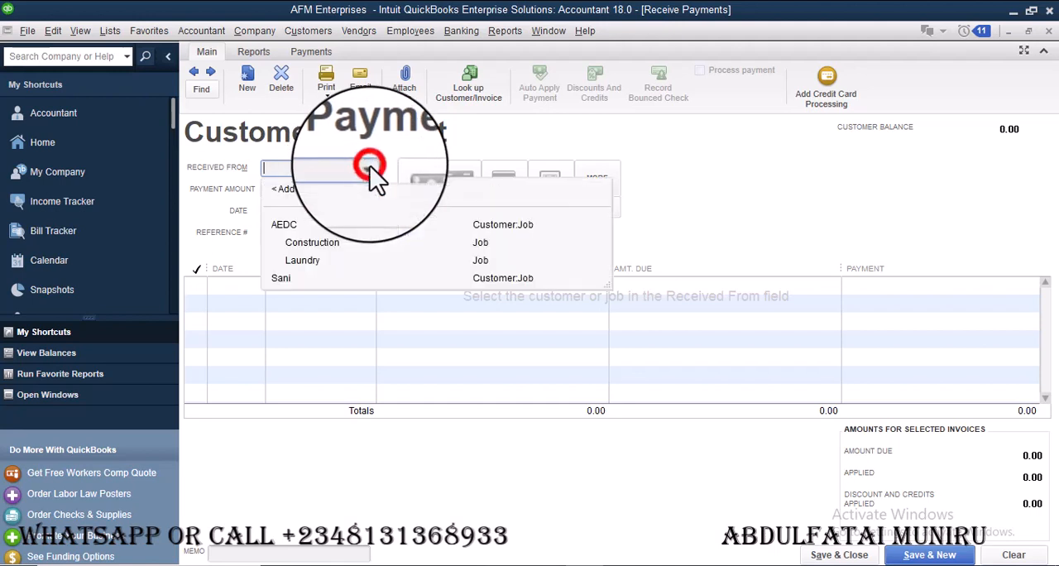
click(319, 259)
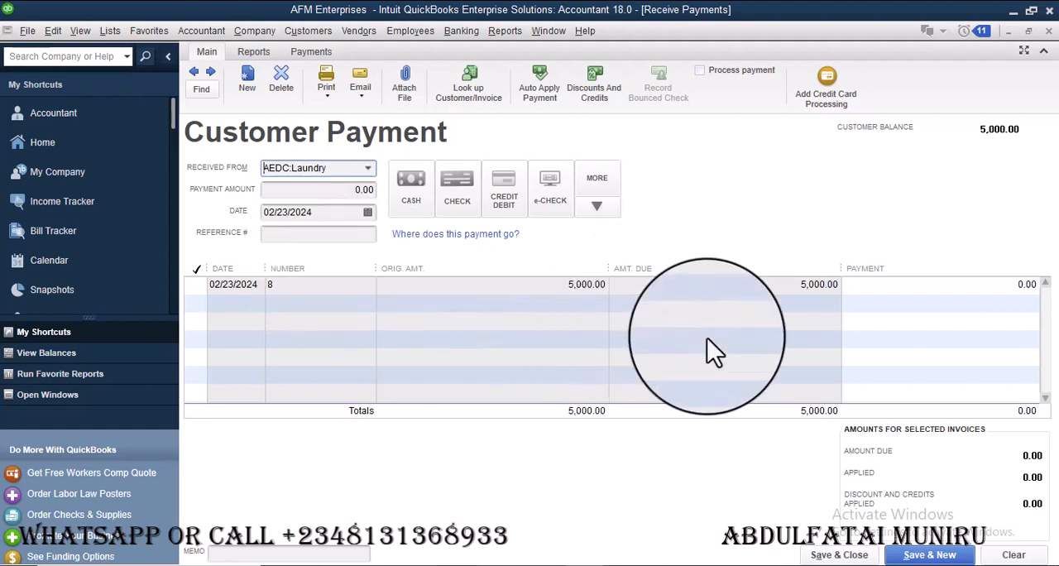
Set the payment amount to 4,000 and the payment date to 02/23/2024, applying it to invoice 8
click(342, 189)
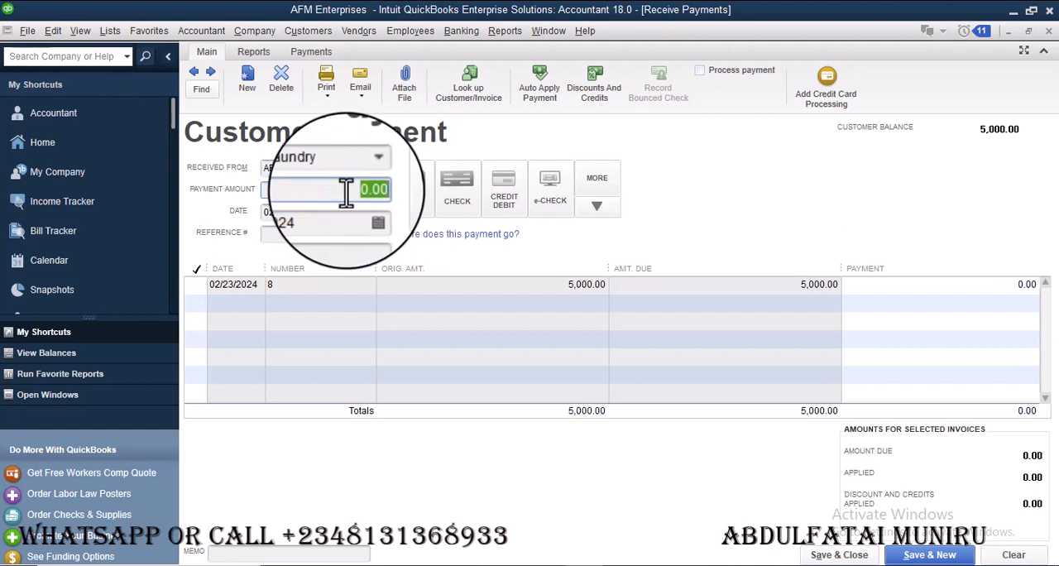
click(966, 285)
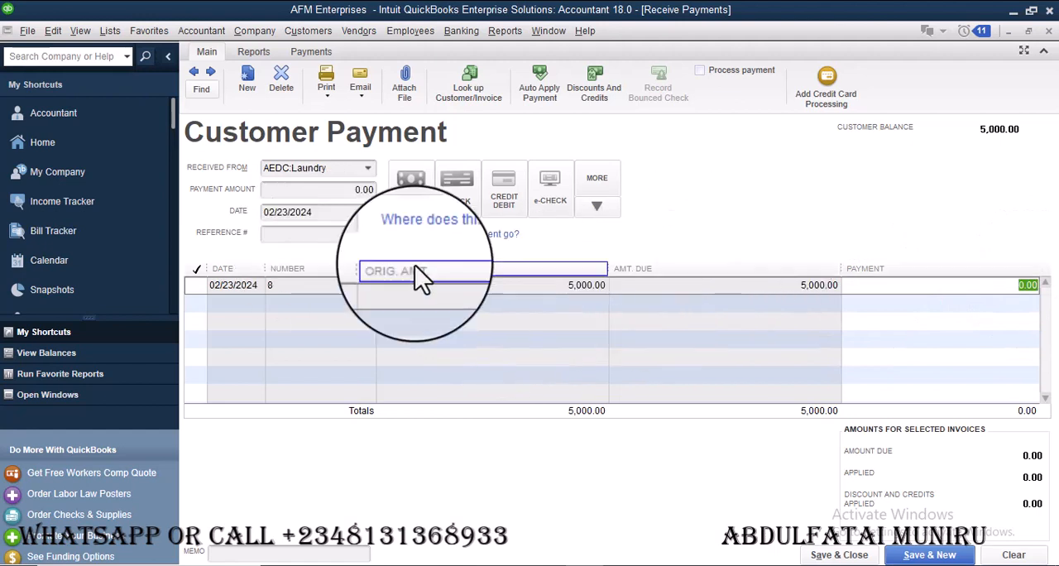
click(340, 186)
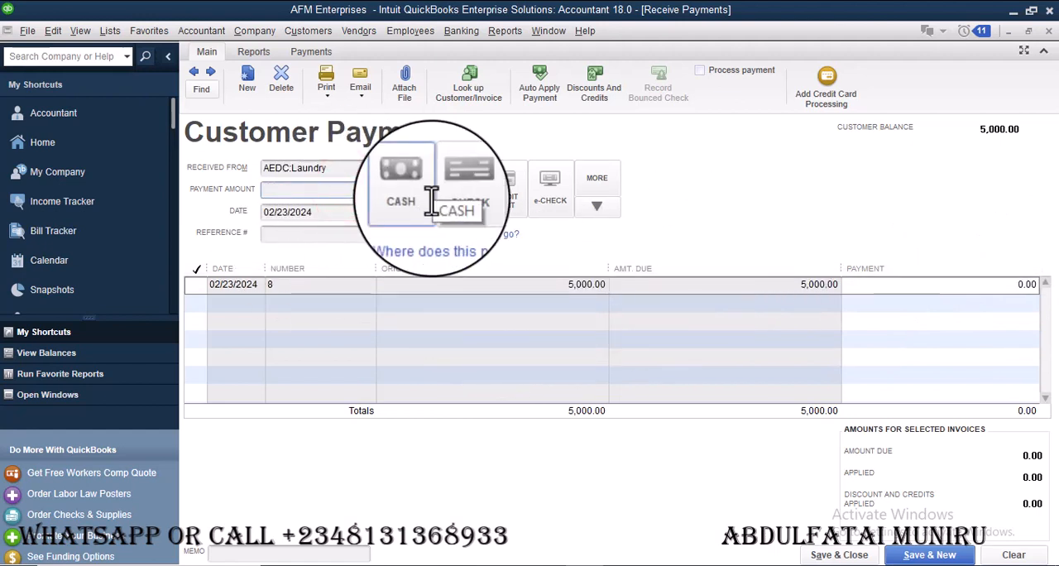
text(4000)
click(368, 214)
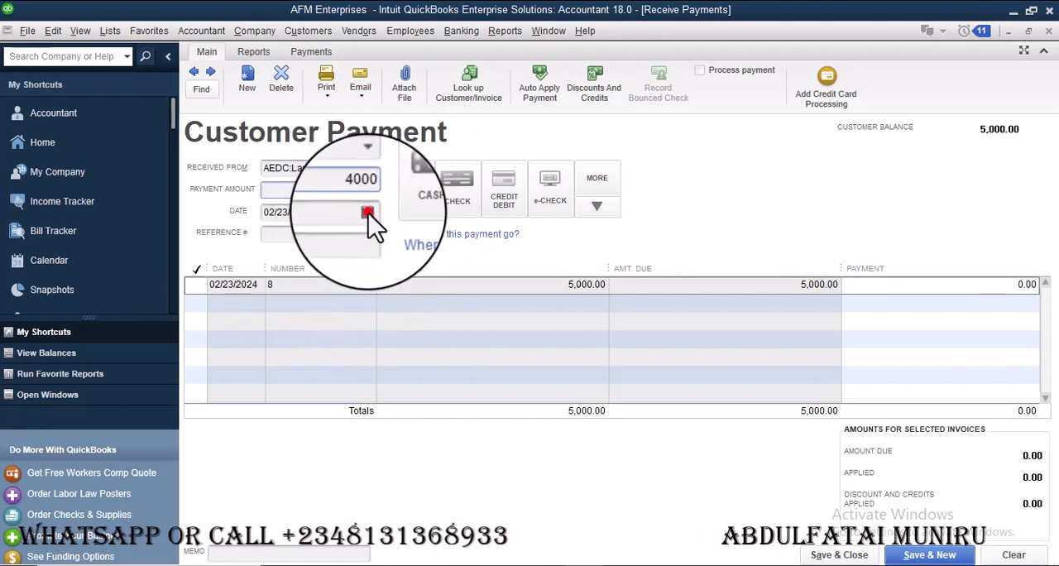
click(367, 337)
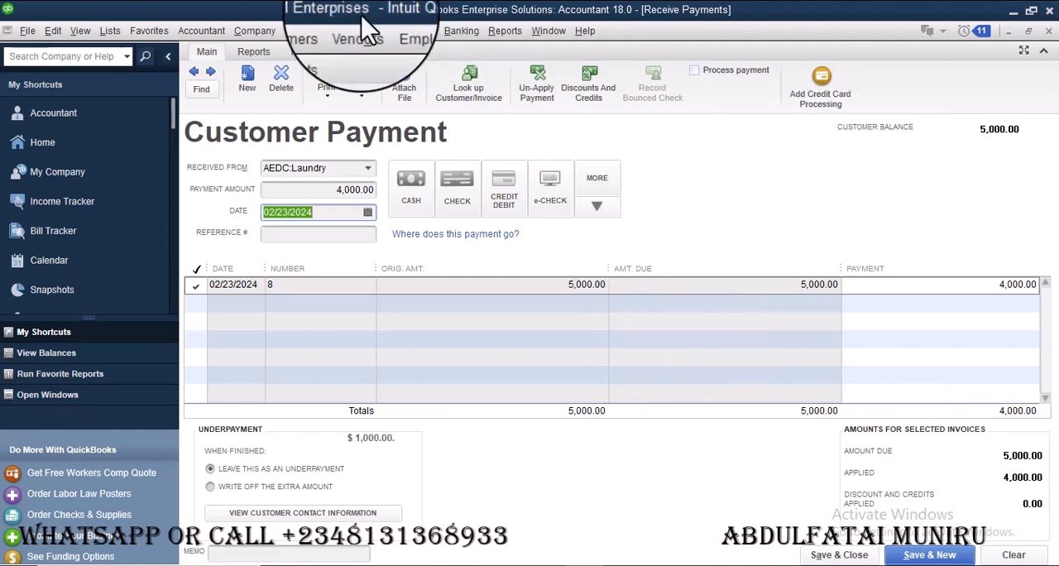
Check the AEDC job balances in the Customer Center, and save and close the pending customer payment
click(323, 36)
click(331, 48)
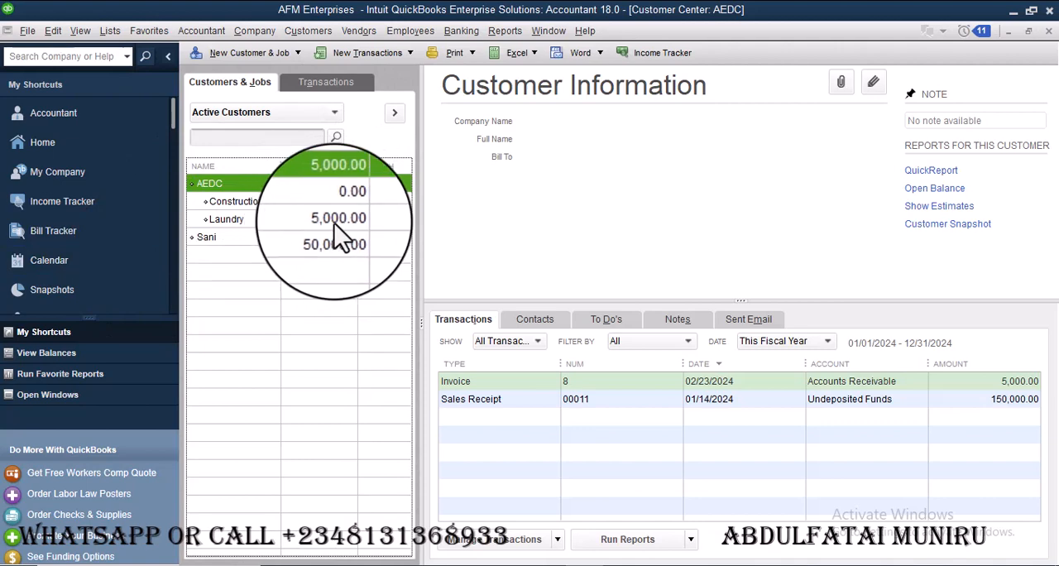
click(88, 392)
click(118, 146)
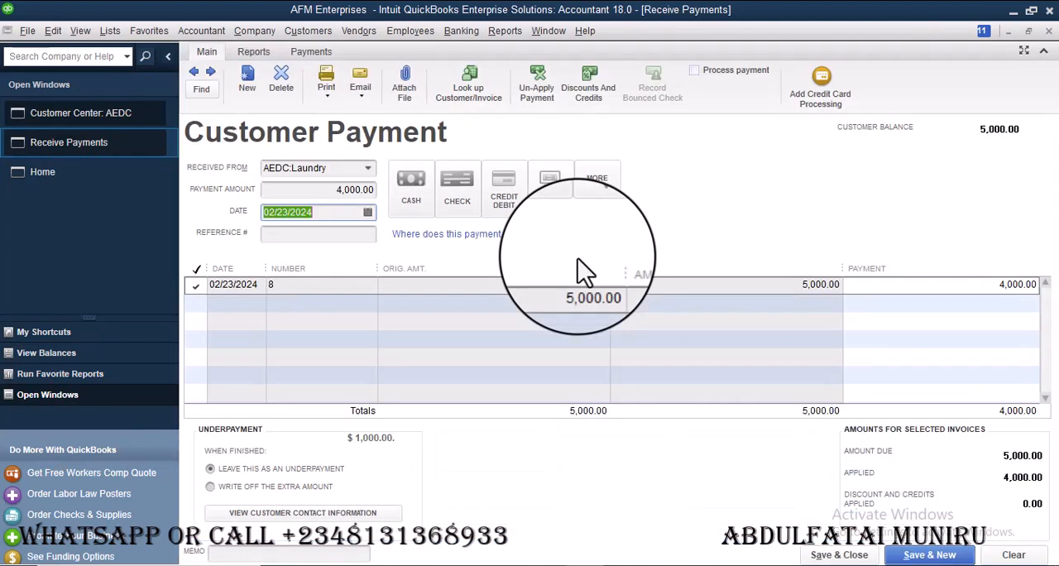
click(842, 554)
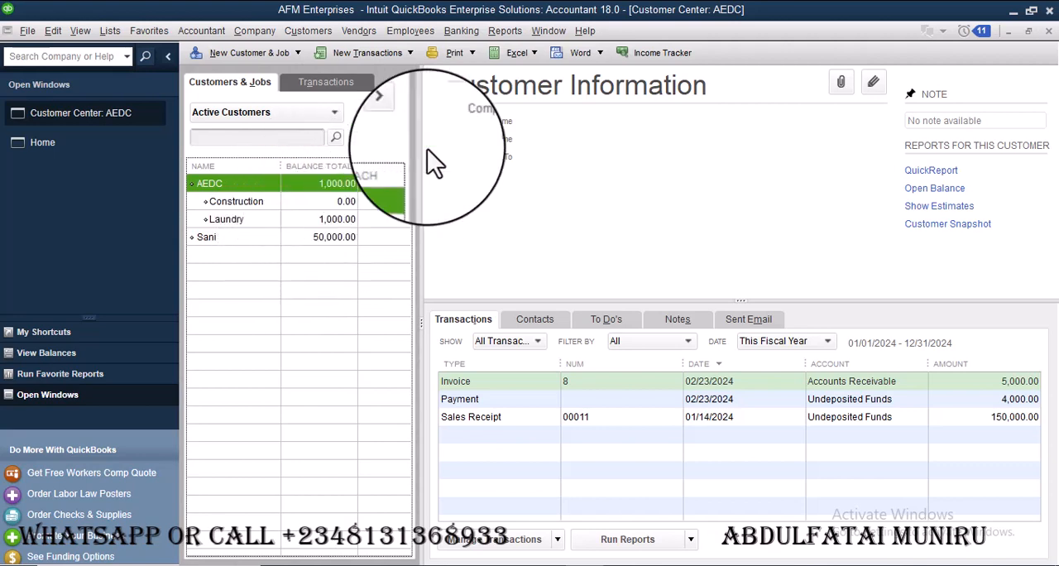
Run the Balance Sheet Standard report to review the accounts after the customer payment
click(508, 27)
click(549, 31)
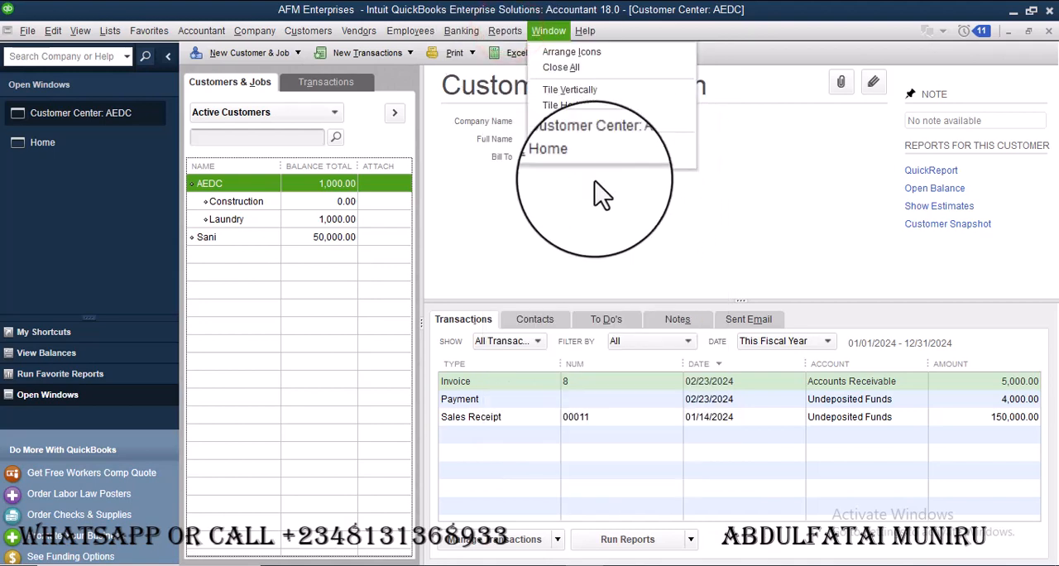
click(508, 31)
mouse_move(693, 204)
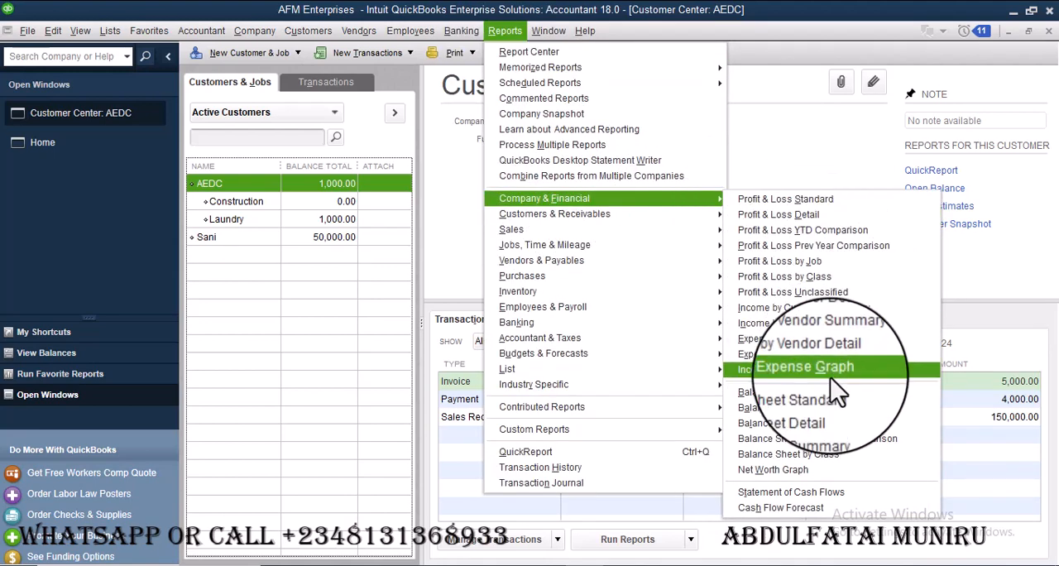
click(817, 403)
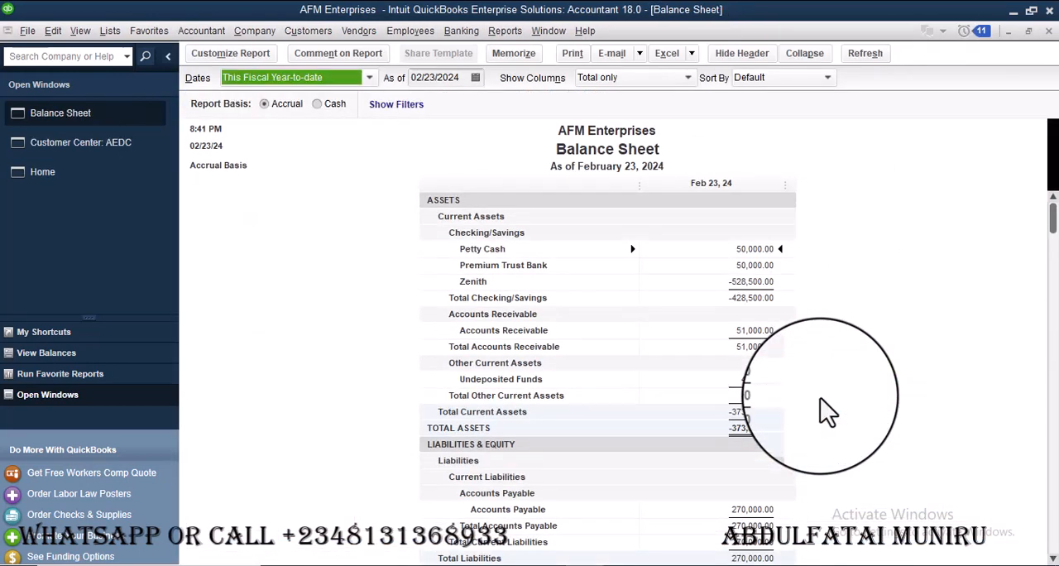
Examine the transactions behind the Accounts Receivable balance totalled by Customer, and return to the home page
double_click(754, 329)
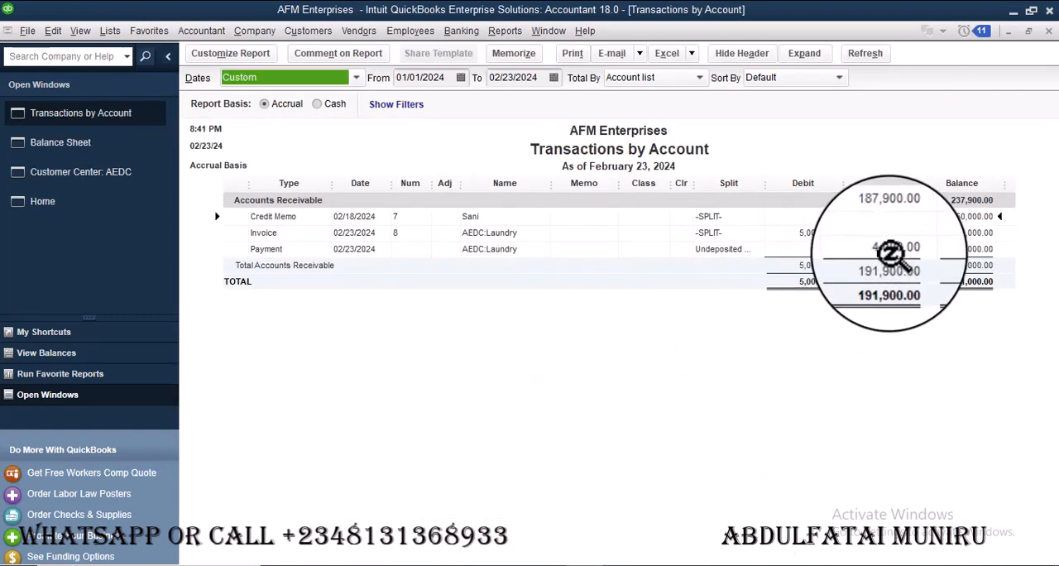
click(699, 77)
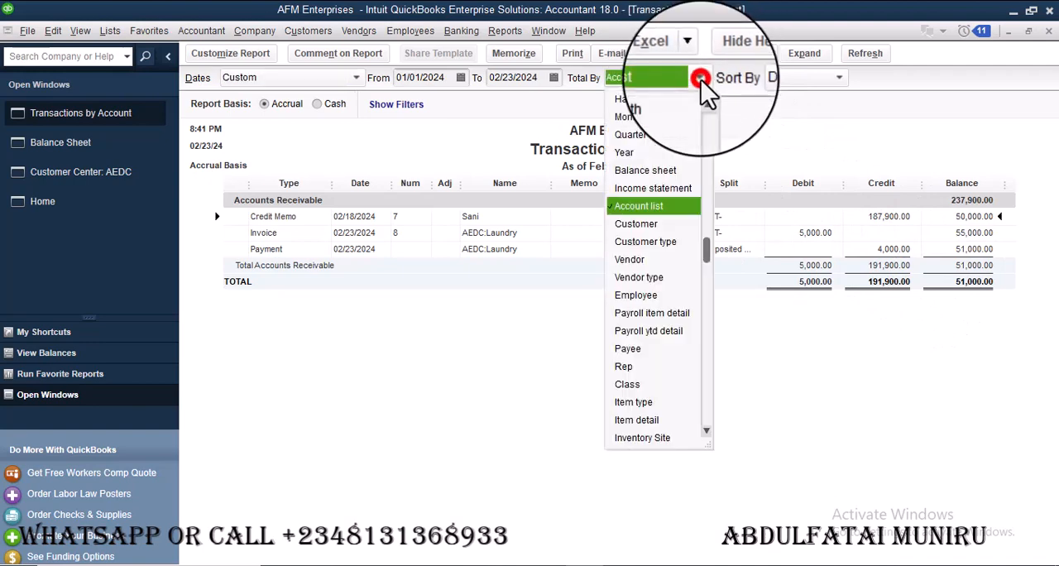
click(643, 223)
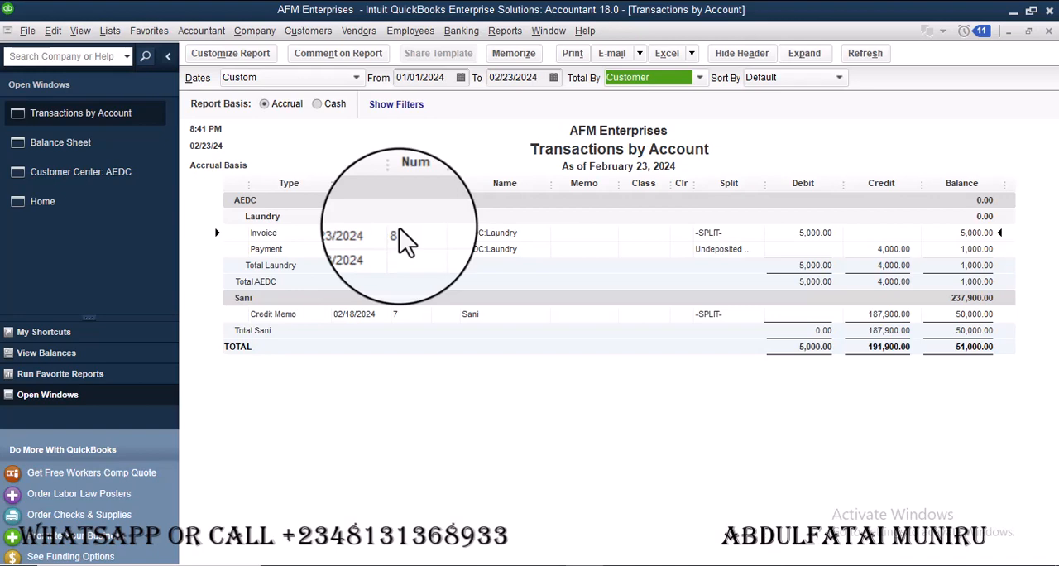
click(101, 205)
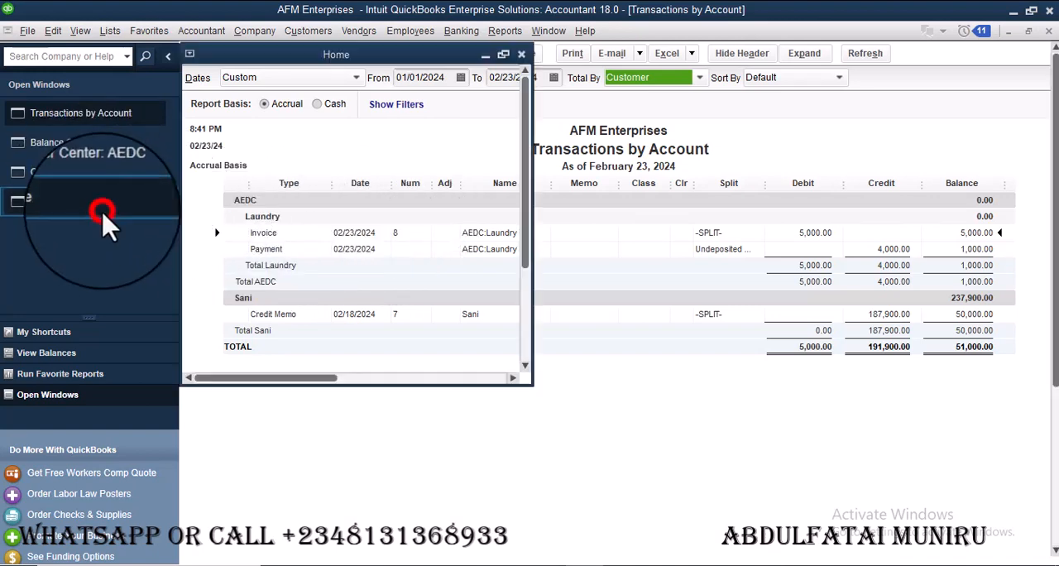